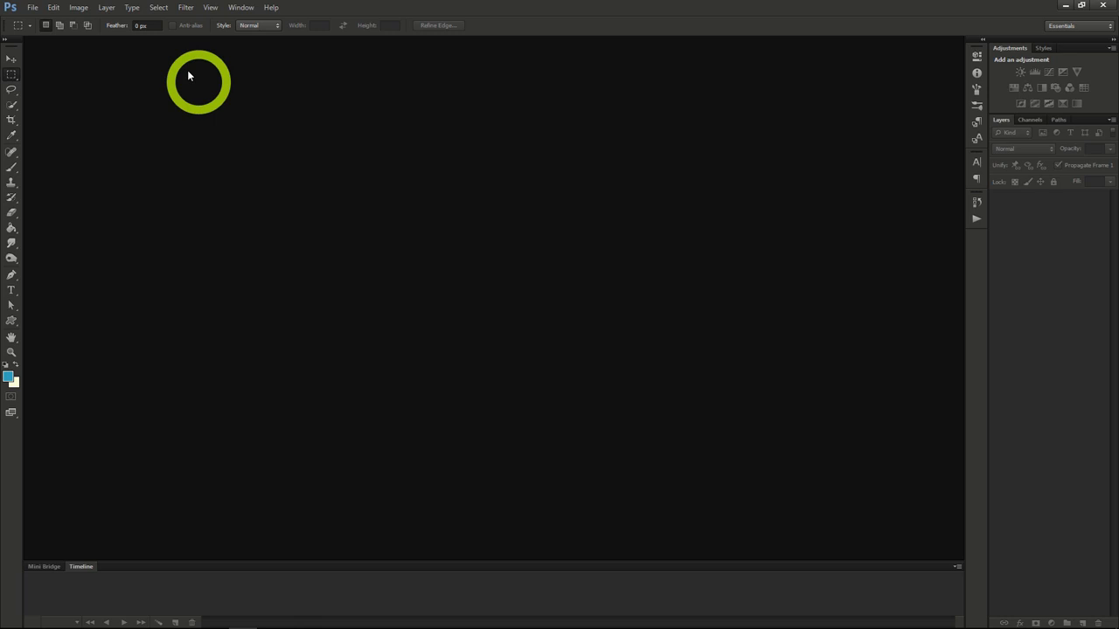
Step: Create a new 970 by 90 pixel document with transparent background contents and fill its layer with white
left_click(33, 8)
left_click(37, 19)
left_click(366, 255)
type("970")
left_click(352, 276)
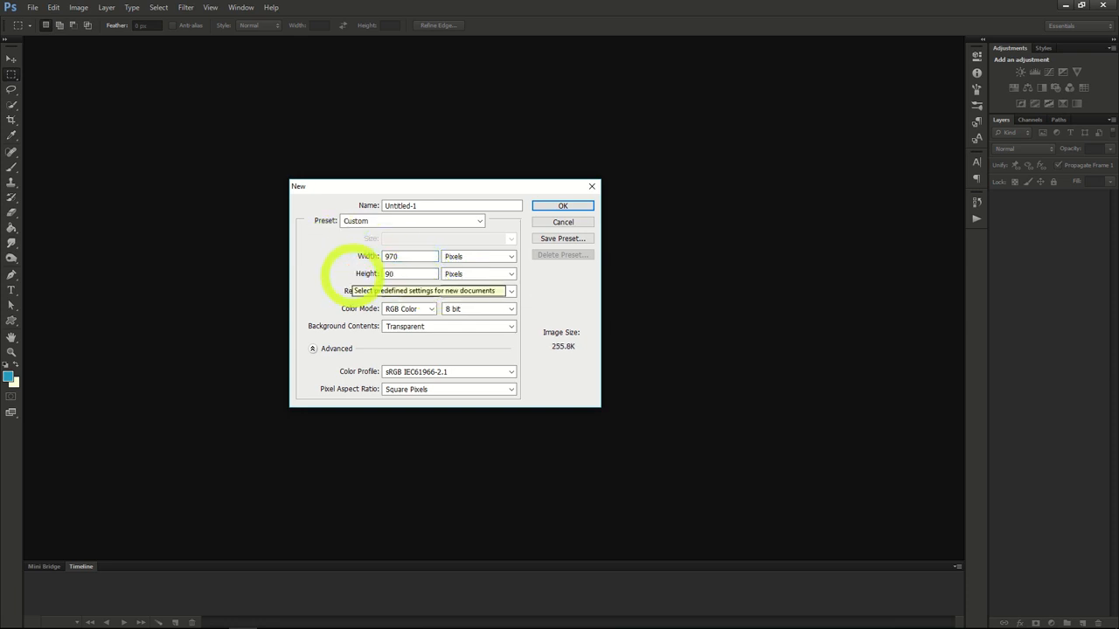
left_click(411, 274)
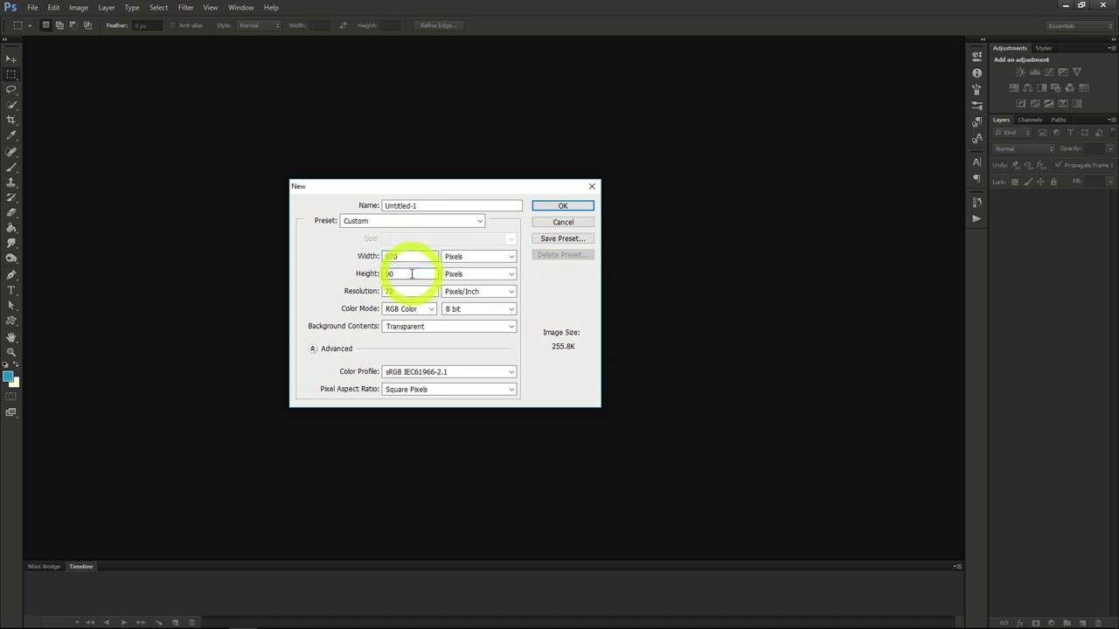
left_click(544, 206)
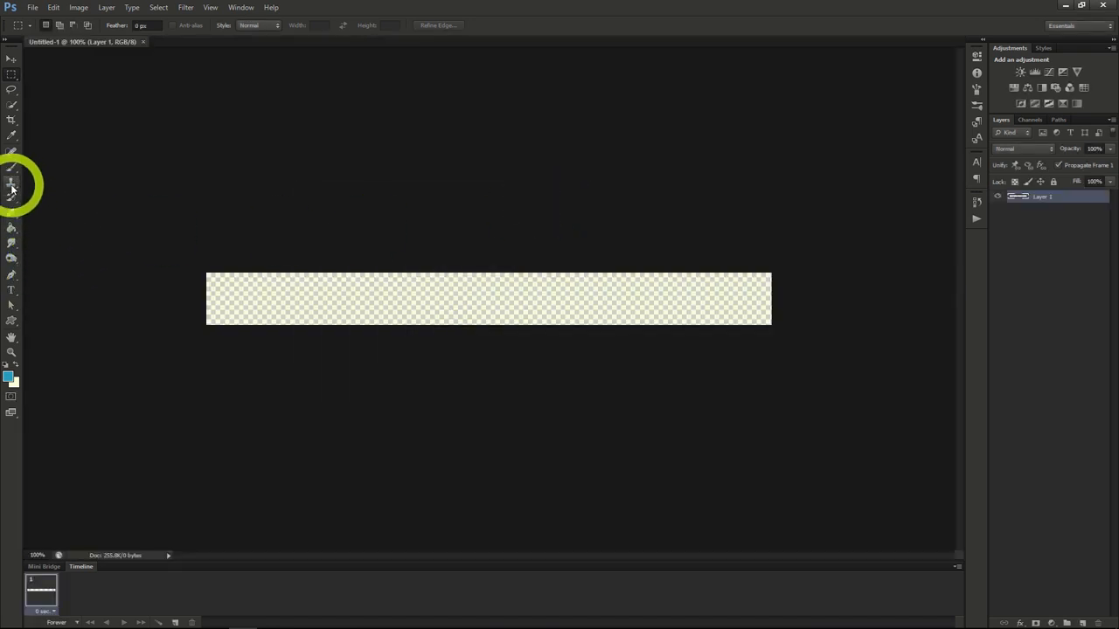
left_click(12, 227)
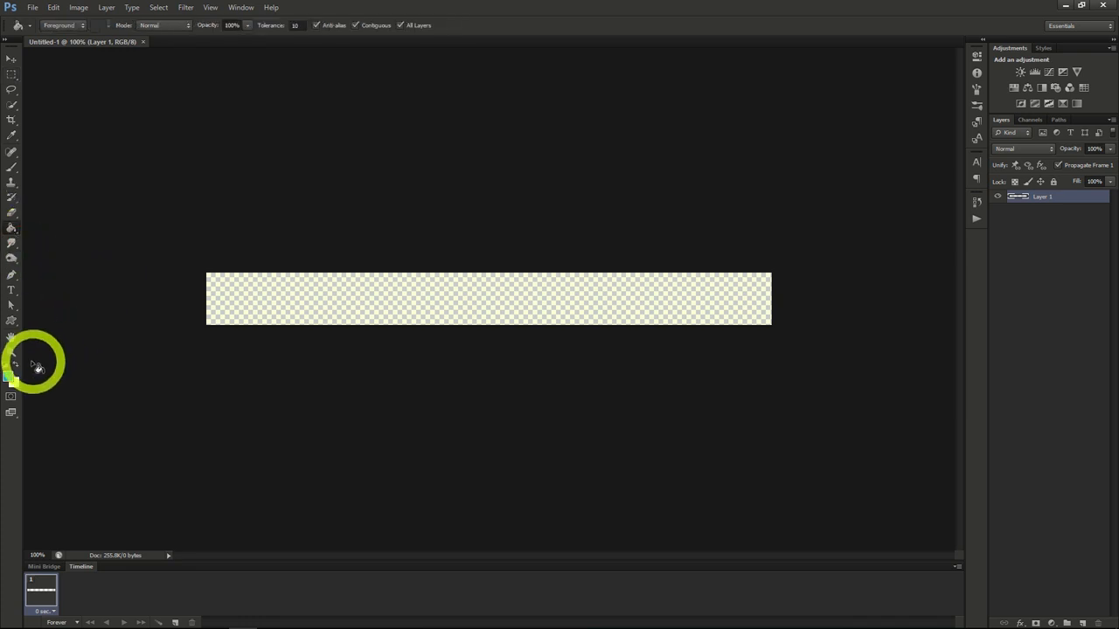
left_click(245, 298)
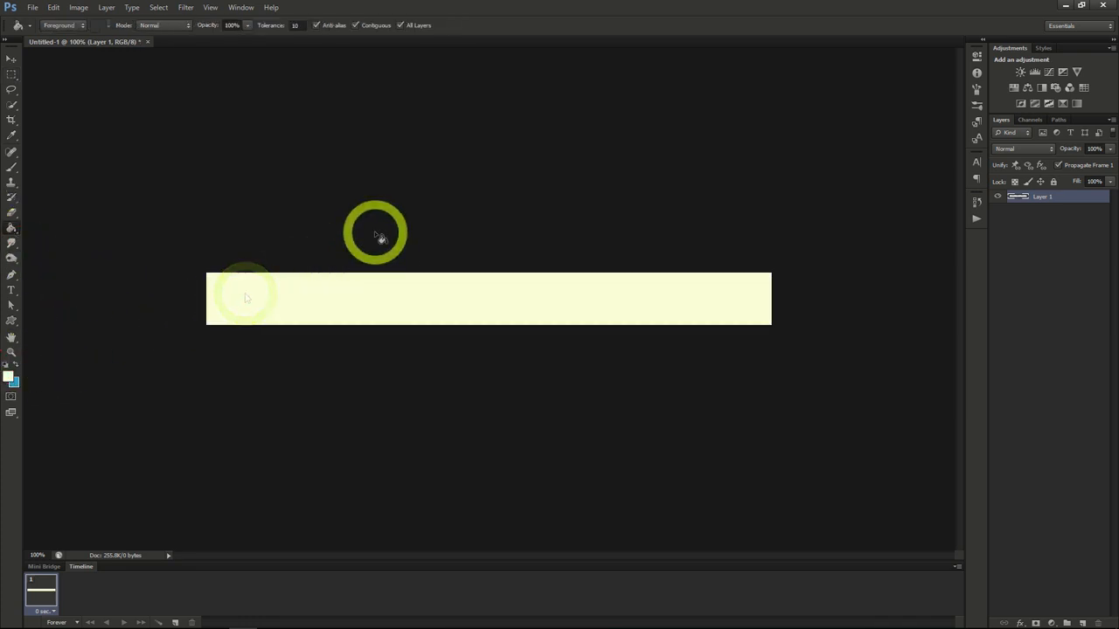
Step: Add the text "10 Apples for 3.99" to the banner in black (#000000) Segoe Script at 55.12 pt
left_click(12, 290)
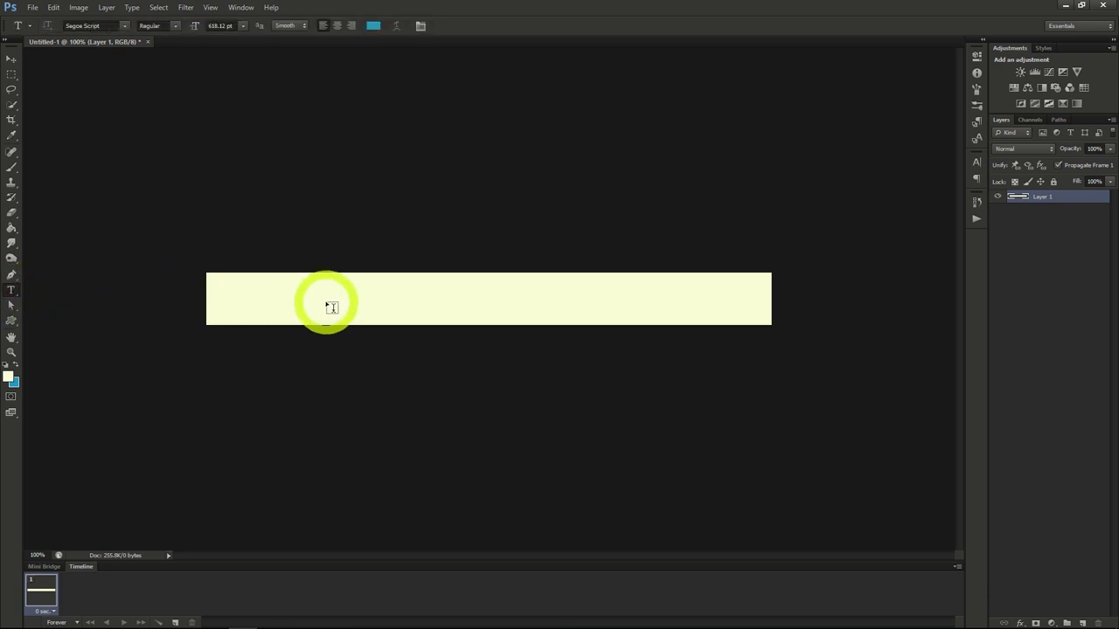
left_click(976, 162)
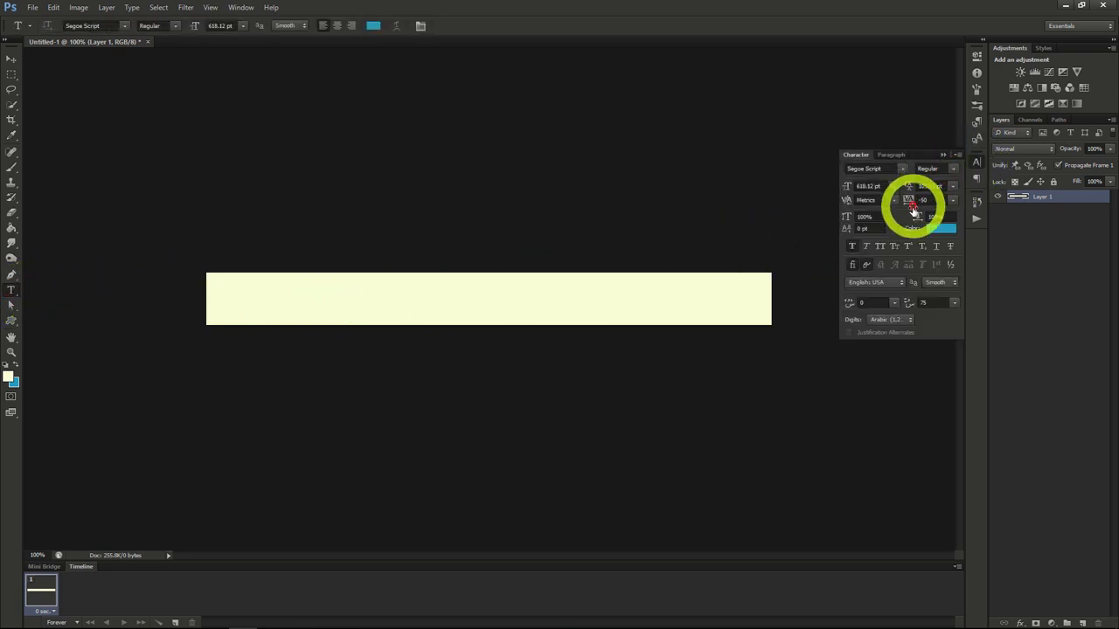
left_click(940, 229)
left_click_drag(812, 190, 941, 265)
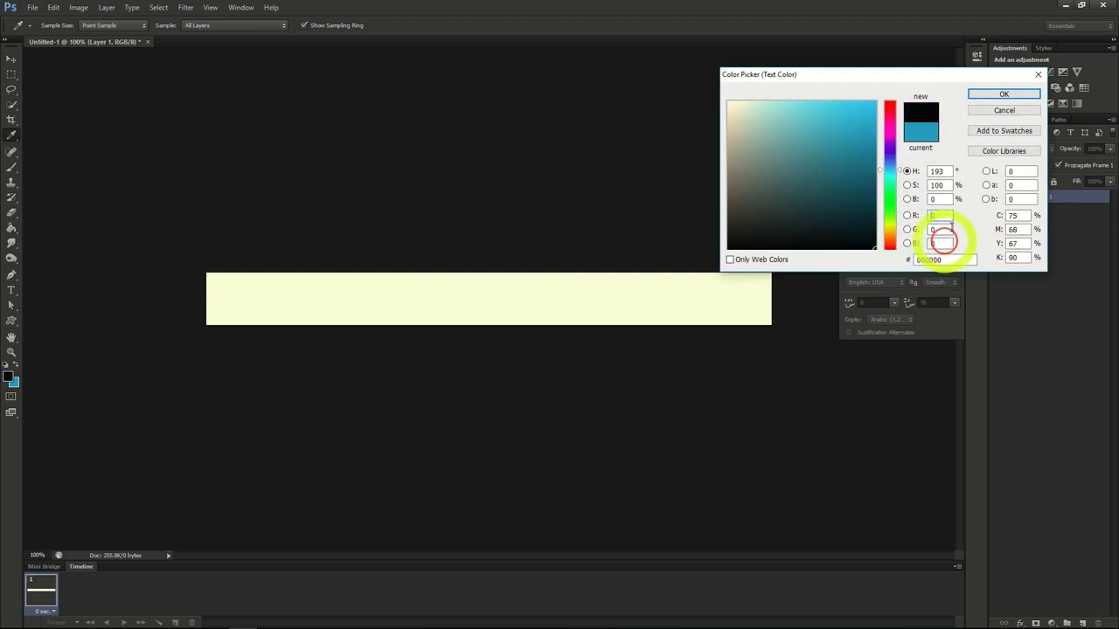
left_click(1003, 94)
left_click(404, 251)
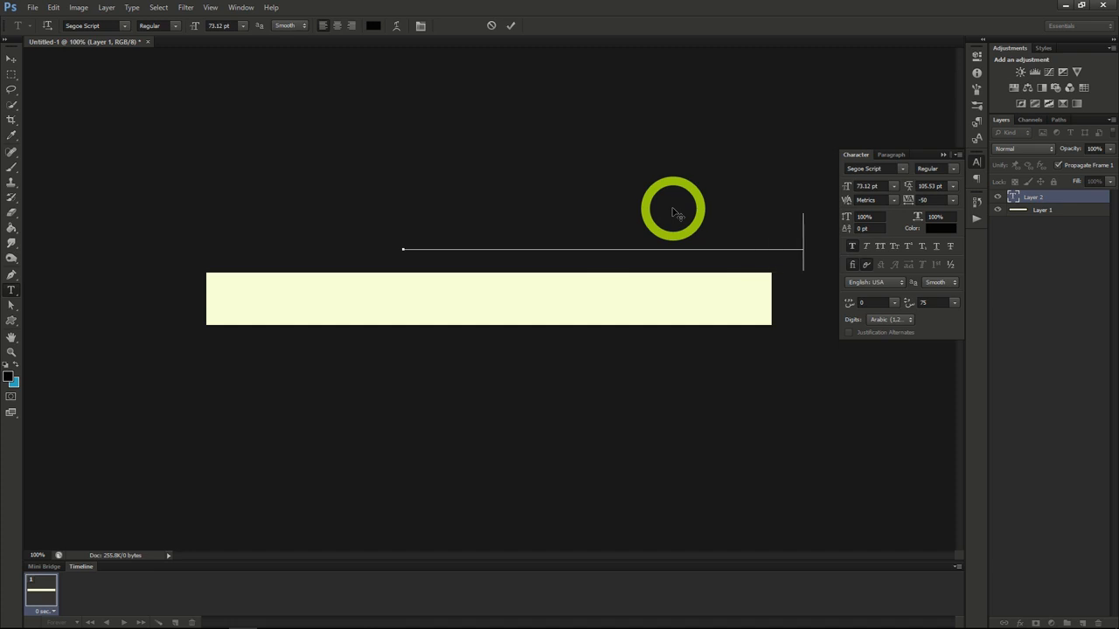
left_click_drag(629, 187, 542, 250)
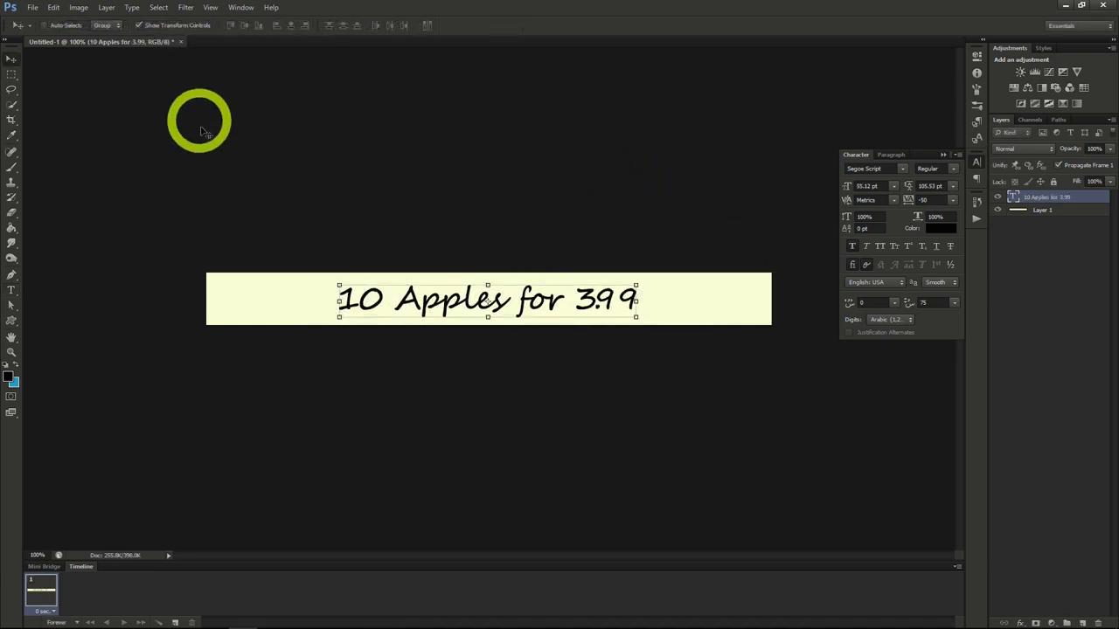
Step: Select the entire canvas and align the text layer to its horizontal center
left_click(159, 8)
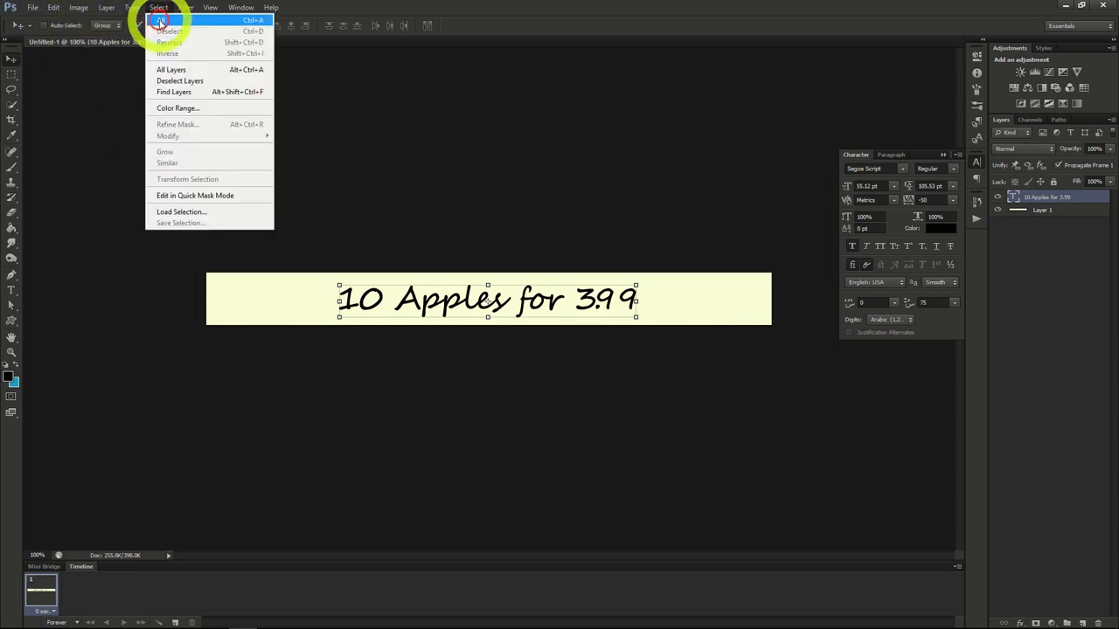
left_click(160, 20)
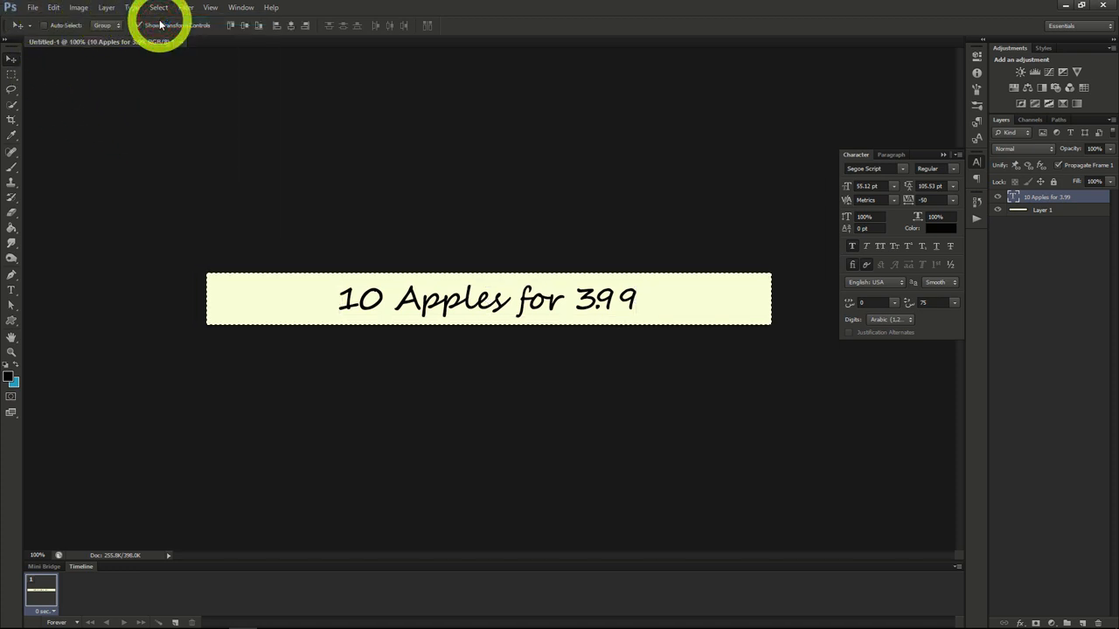
left_click(291, 27)
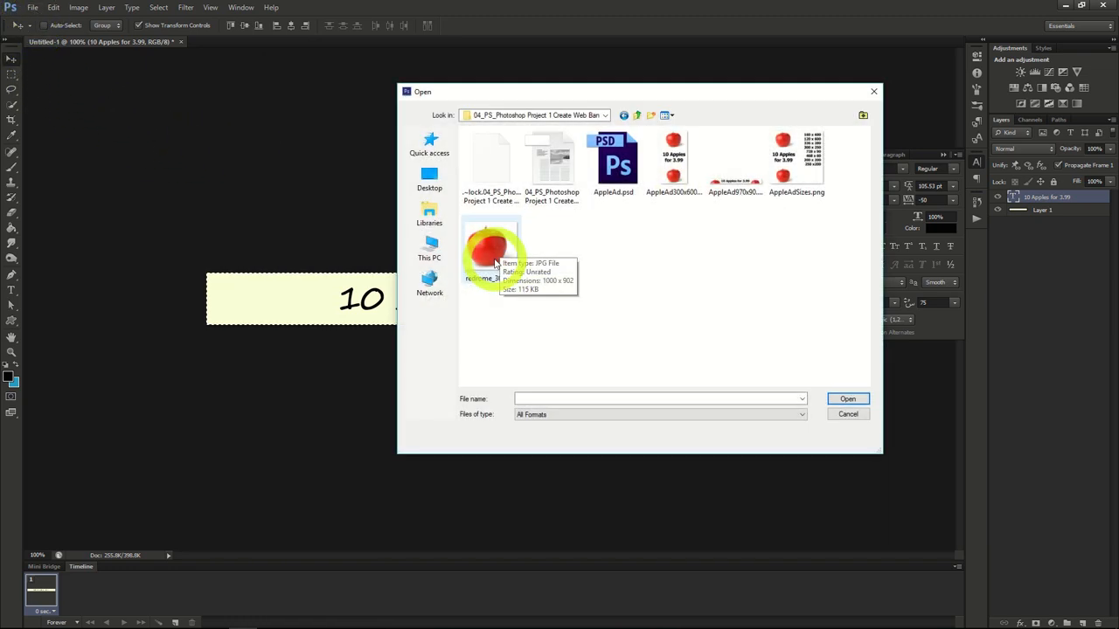
Step: Open the apple picture redrome_300.jpg, select the whole image and copy it
left_click(494, 262)
double_click(494, 262)
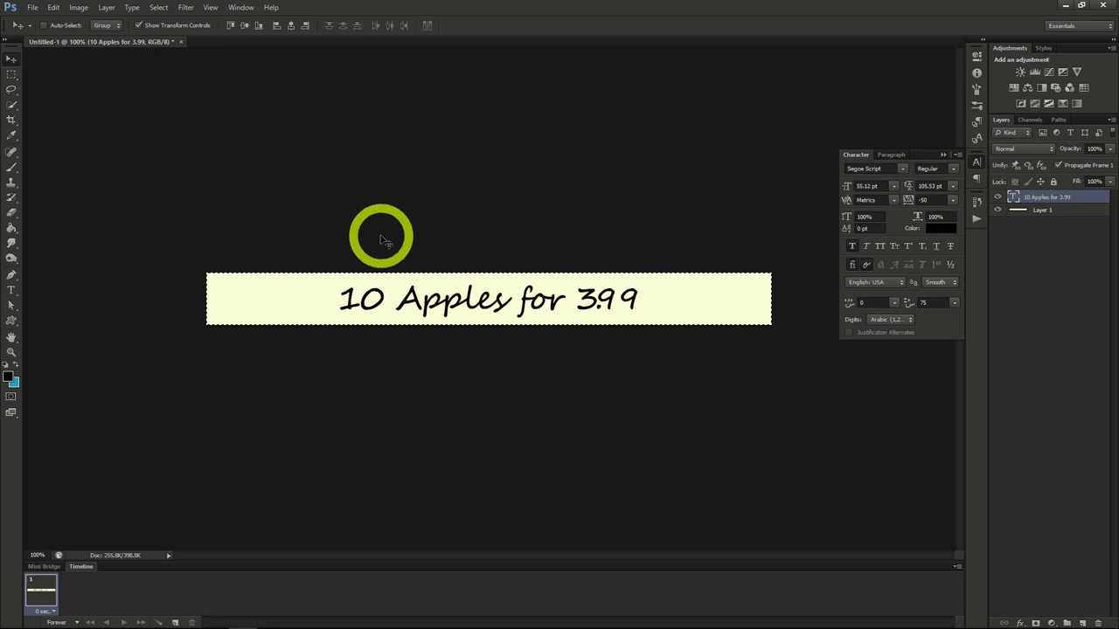
left_click(158, 8)
left_click(157, 19)
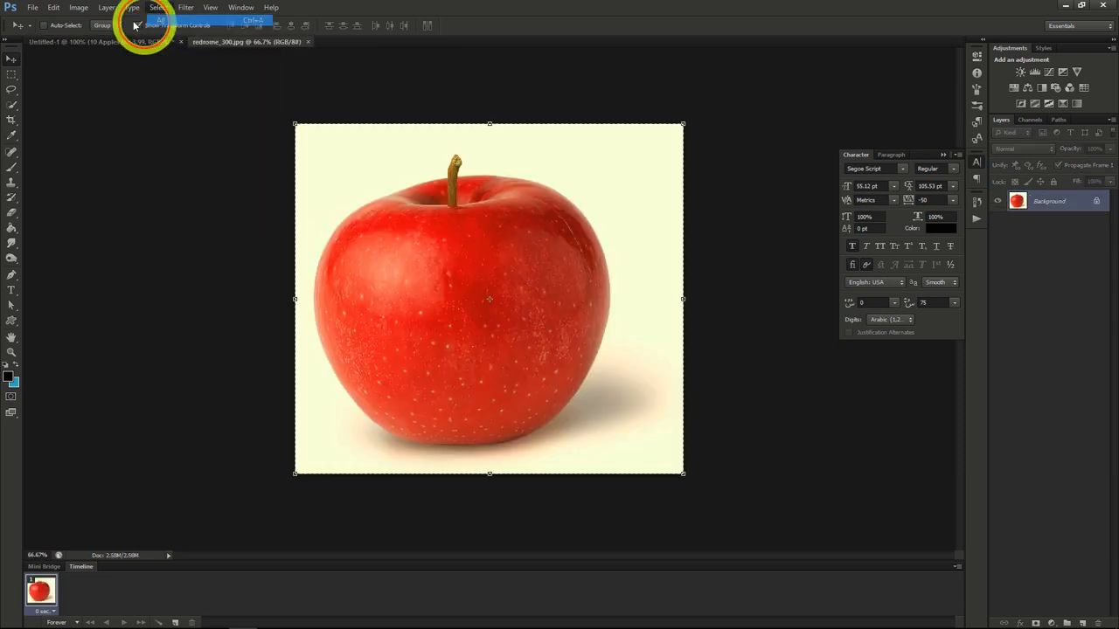
left_click(52, 8)
left_click(62, 86)
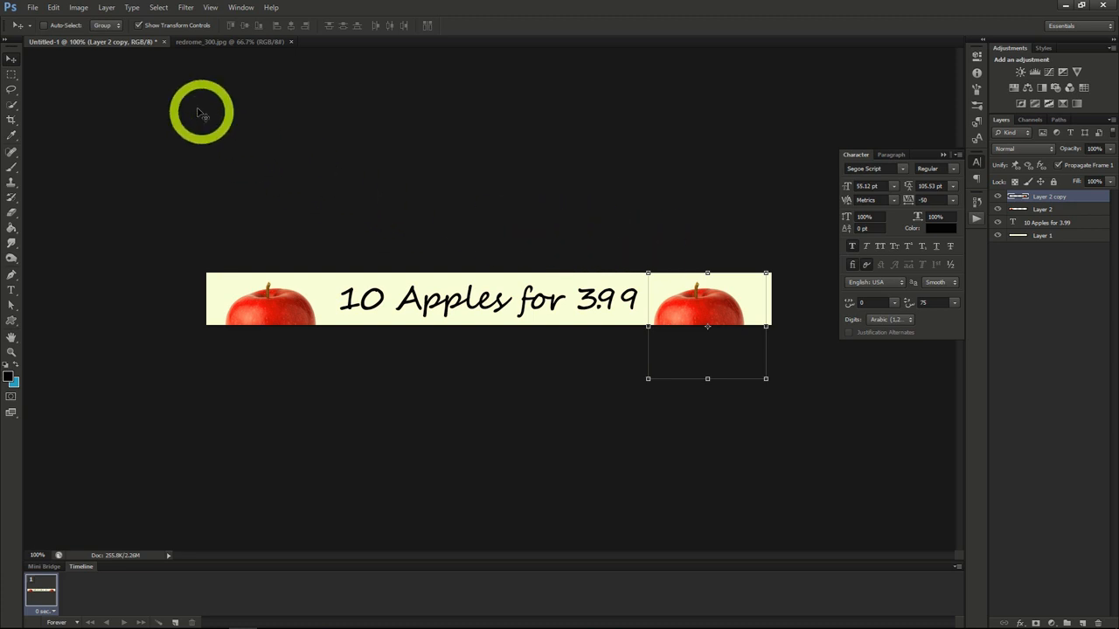
Step: Save the banner as the Photoshop file appleAd1.psd with Maximize Compatibility on
left_click(32, 7)
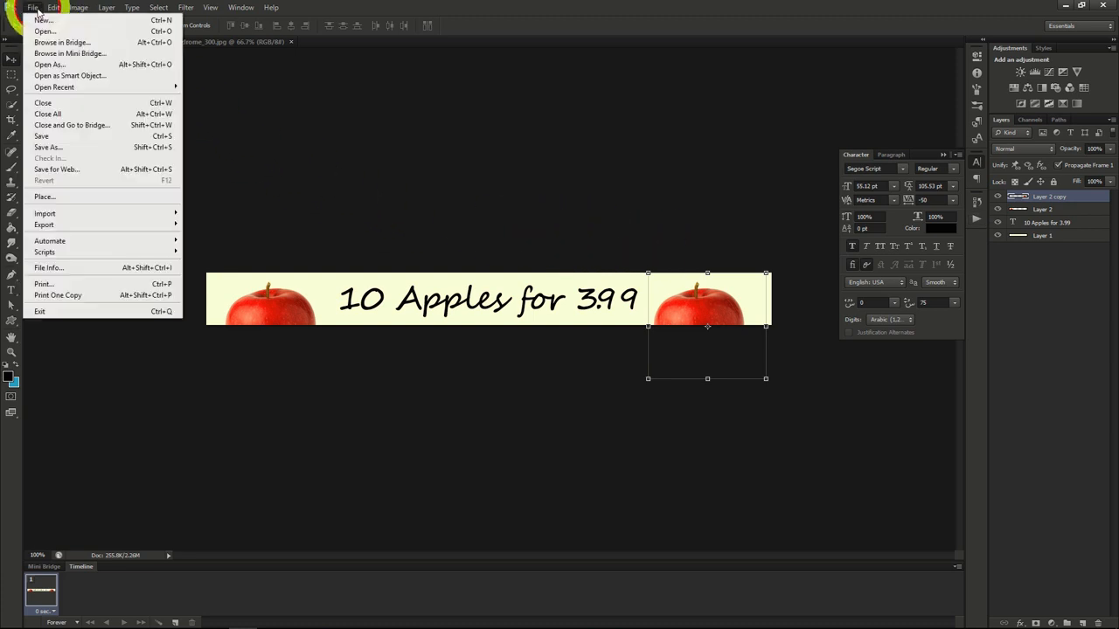
left_click(62, 150)
type("appleAd")
key("Return")
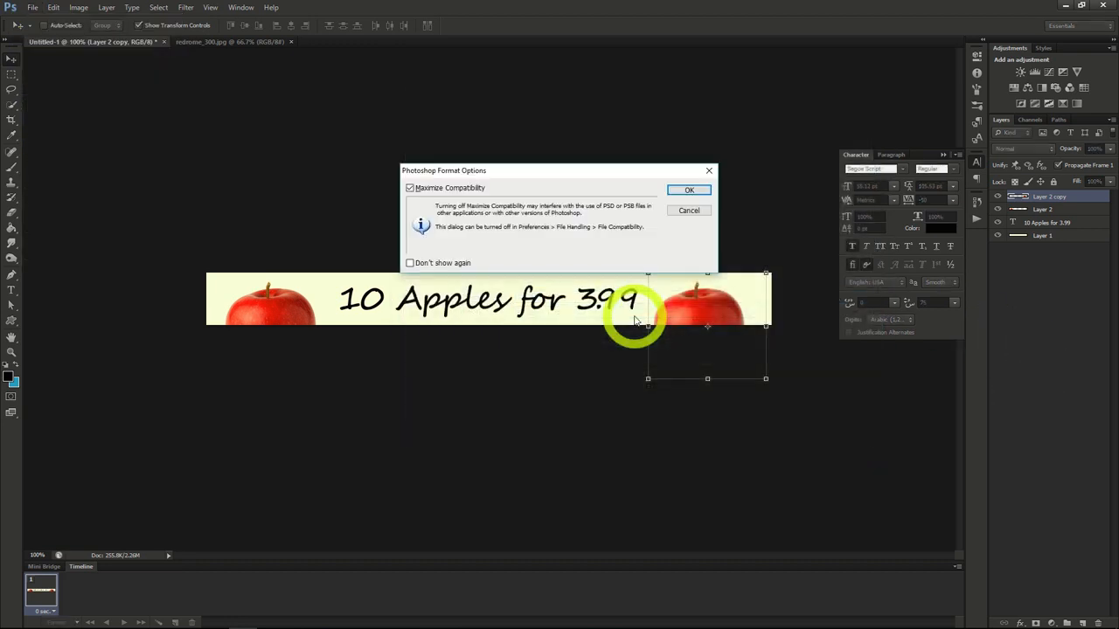
left_click(678, 190)
left_click(527, 176)
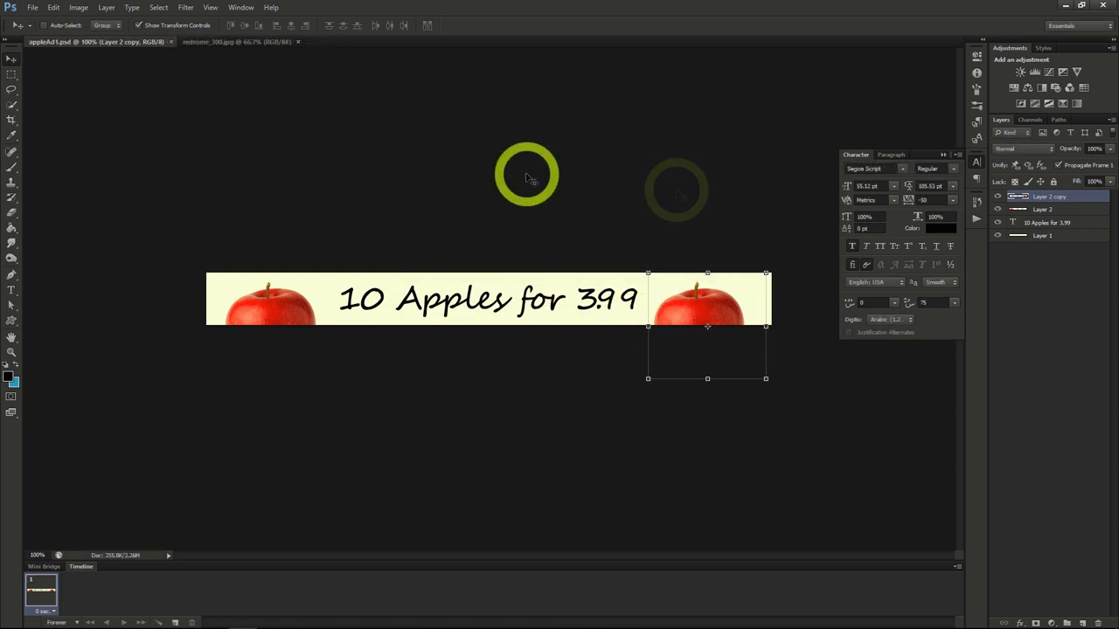
Step: Resize the canvas to 300 pixels wide and 600 pixels high, keeping the center anchor
left_click(78, 8)
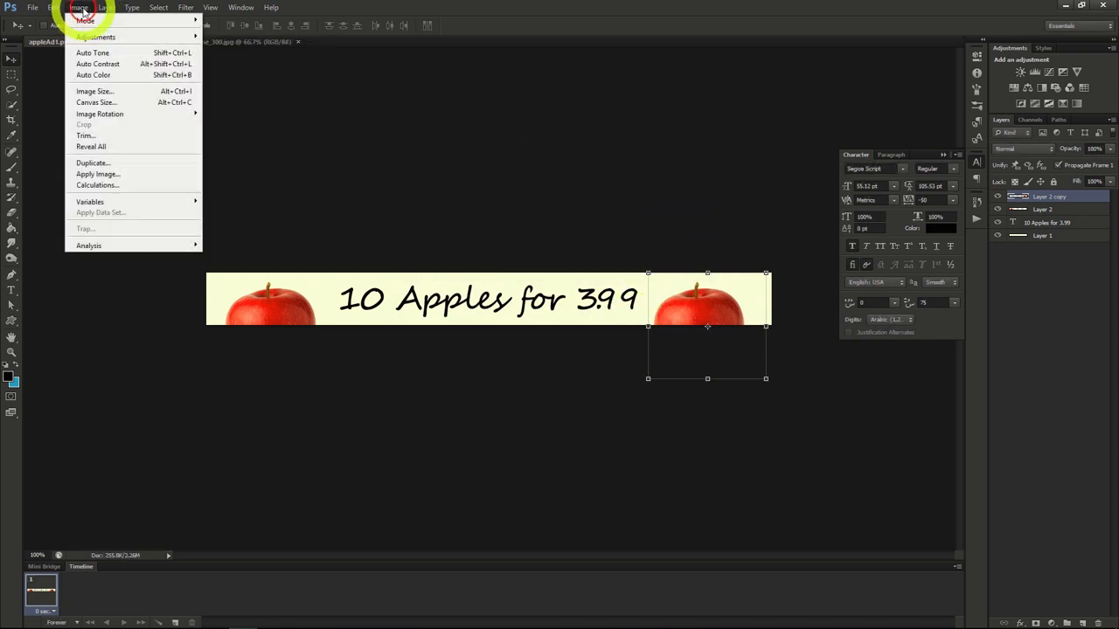
left_click(96, 103)
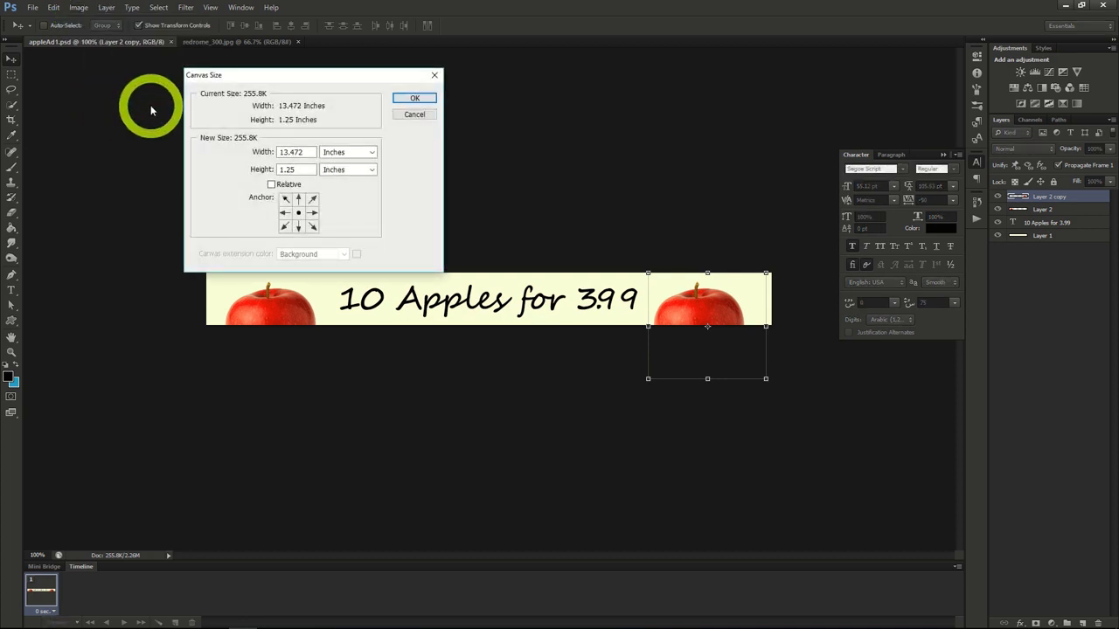
left_click(335, 155)
left_click(346, 168)
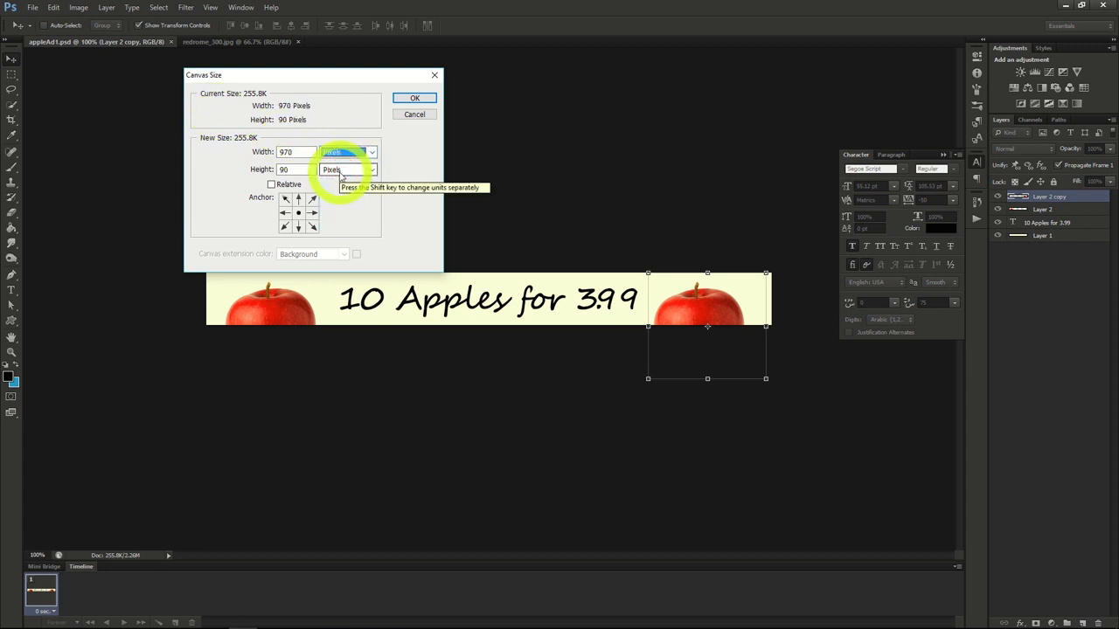
left_click(239, 151)
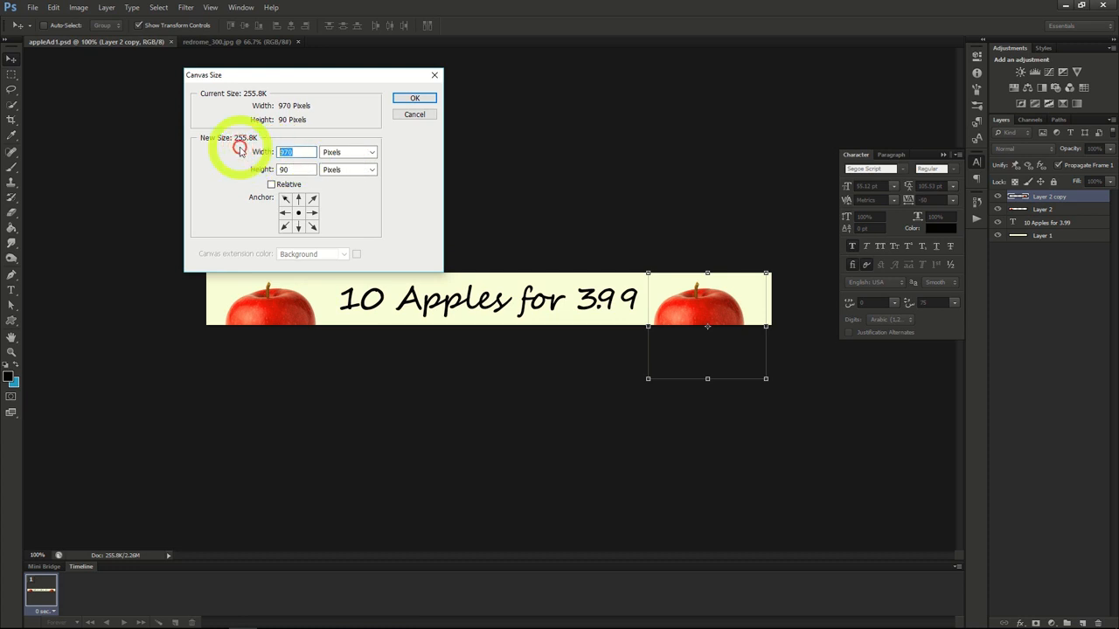
left_click(226, 171)
type("600")
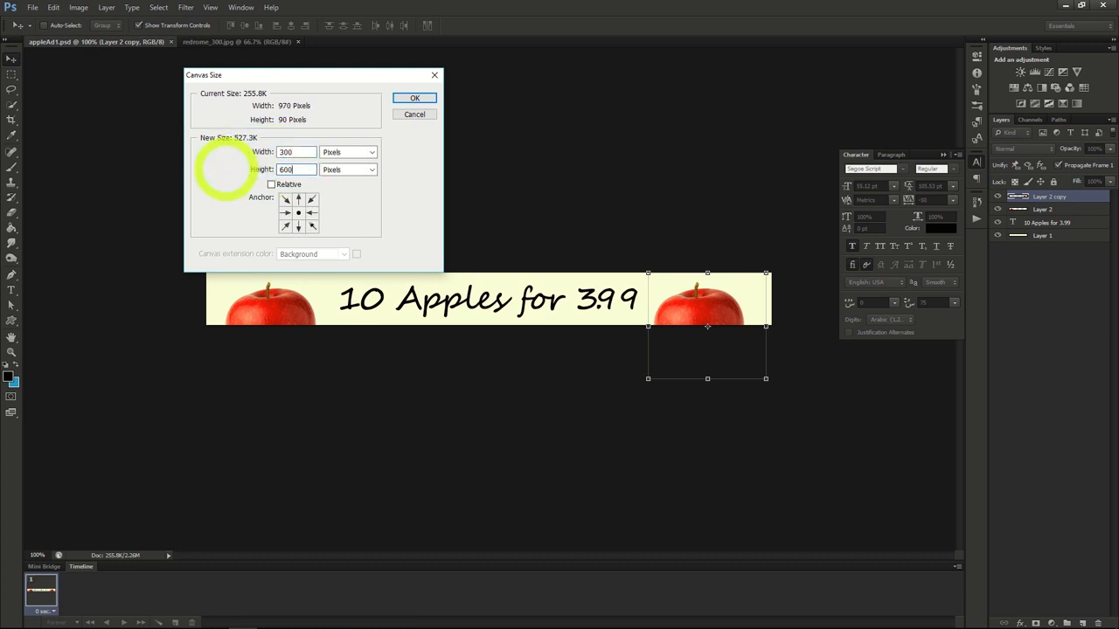
left_click(415, 99)
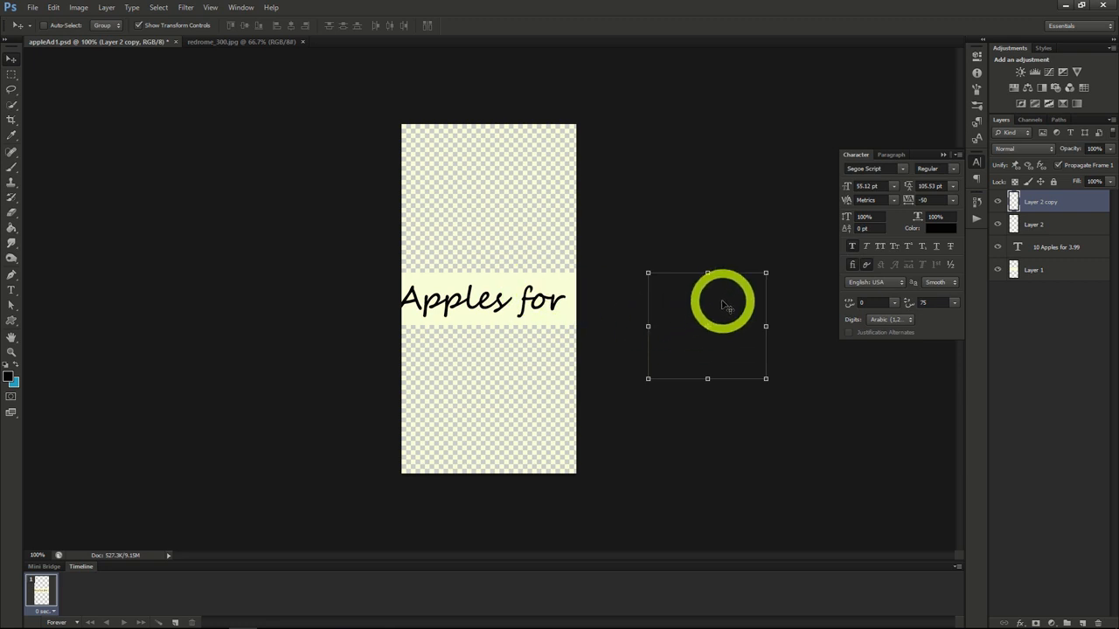
Step: Move the Layer 2 copy apple to the bottom of the tall canvas and the Layer 2 apple to its top
left_click_drag(729, 297, 514, 390)
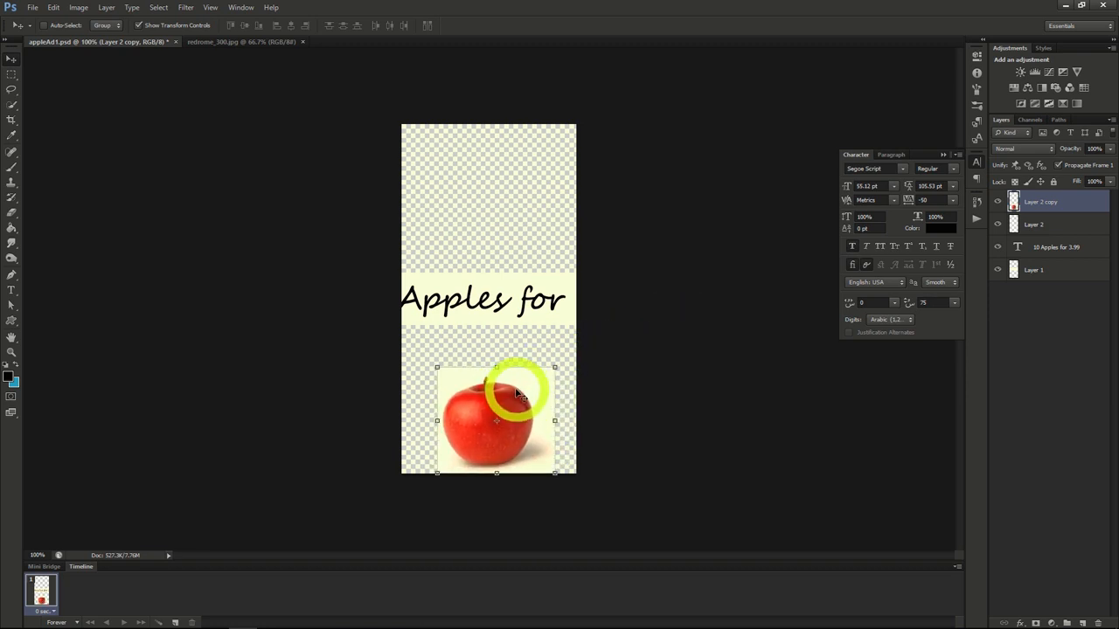
left_click(1023, 225)
mouse_move(300, 299)
left_mouse_down()
mouse_move(420, 237)
mouse_move(516, 152)
left_mouse_up()
Step: Fill the transparent areas above and below the text with white on Layer 2, and select Layer 1
key("g")
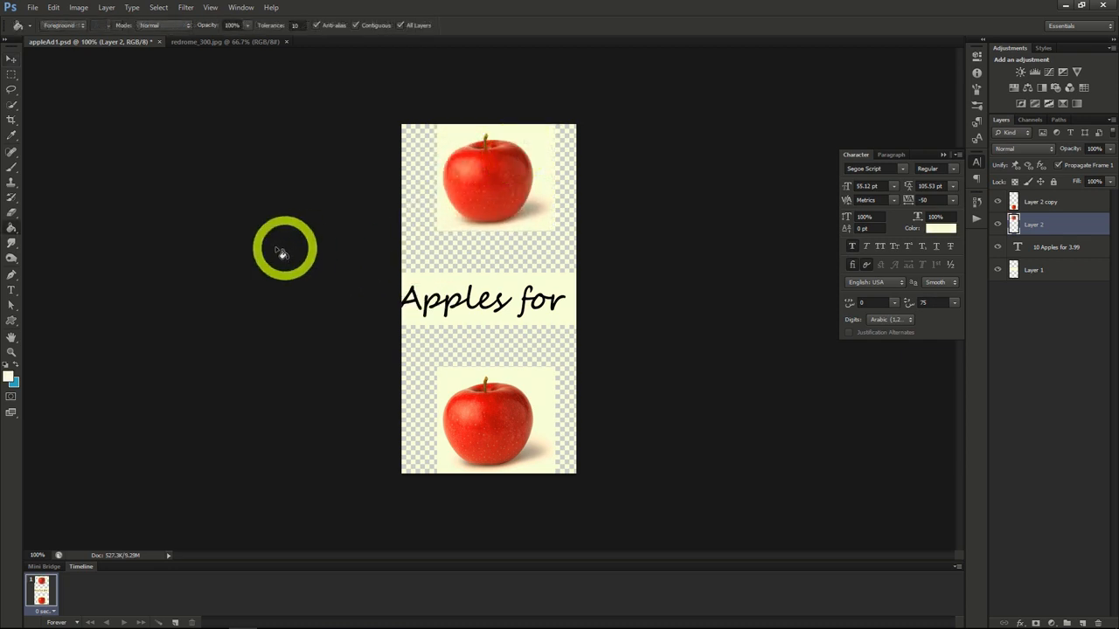
left_click(13, 228)
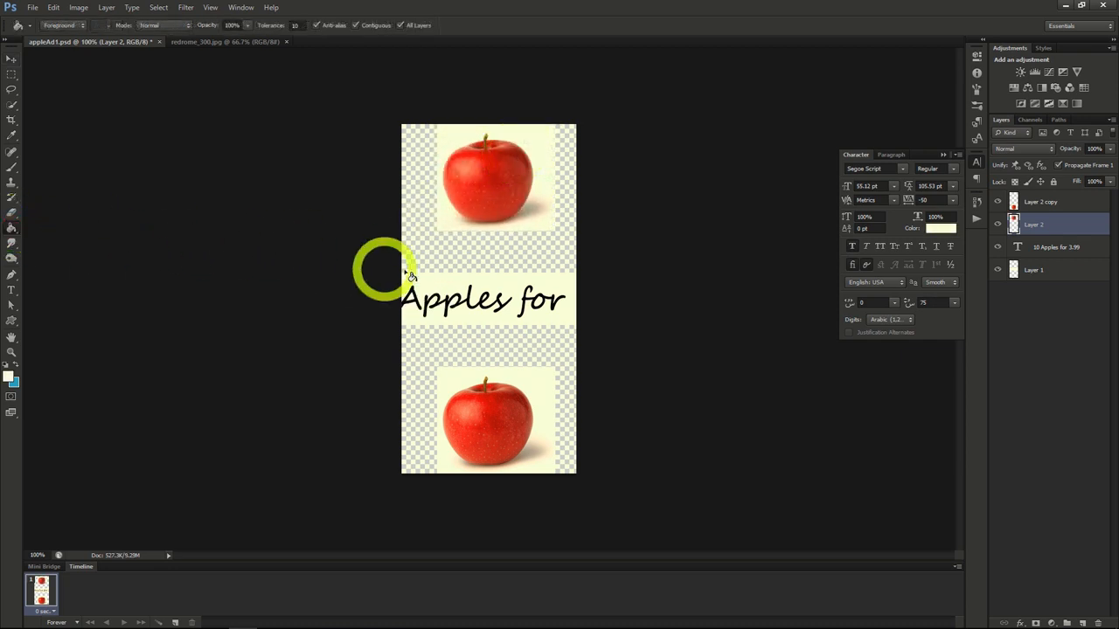
left_click(480, 265)
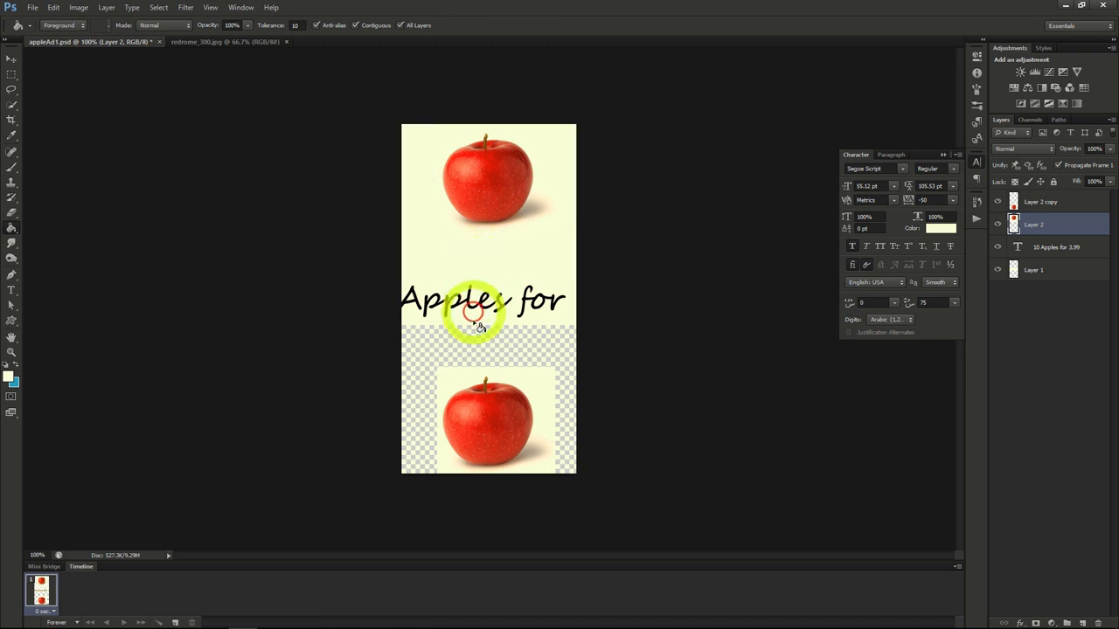
left_click(478, 349)
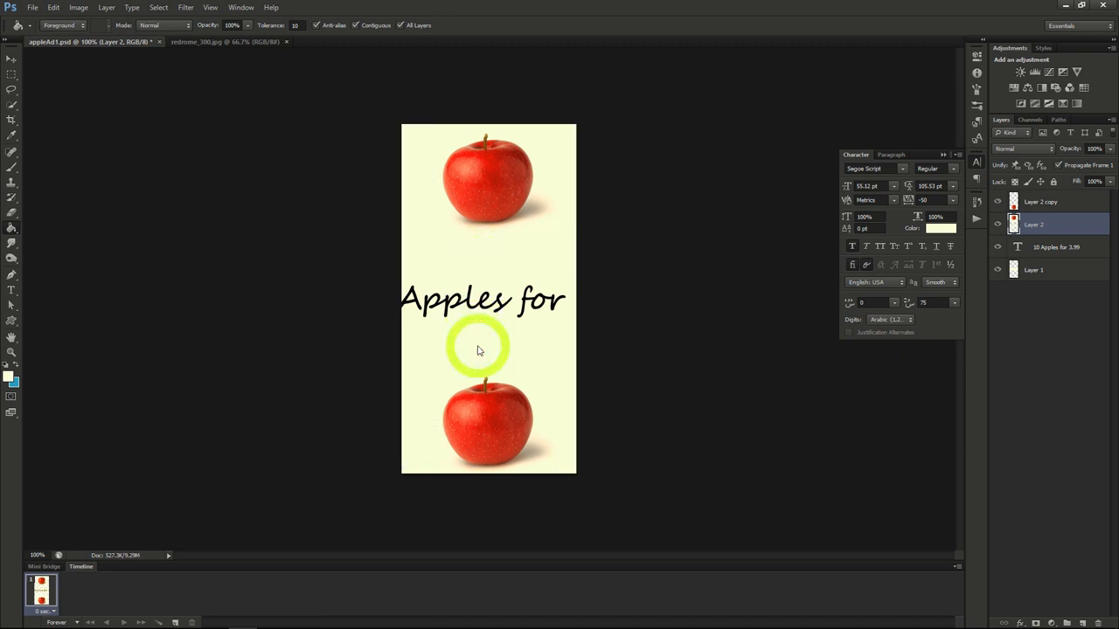
left_click(640, 348)
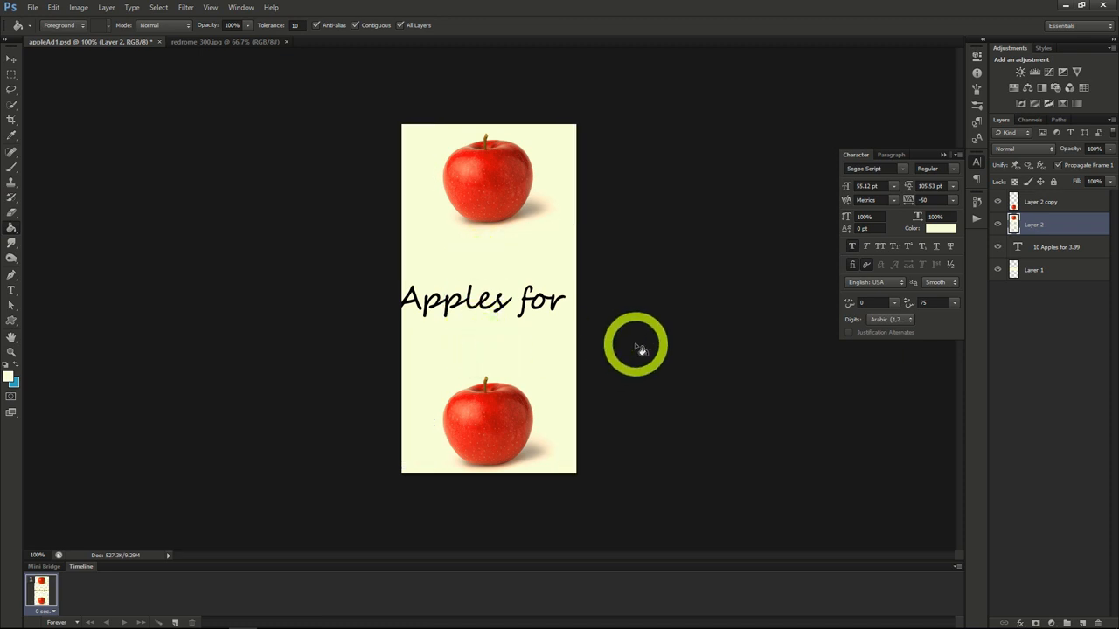
left_click(1037, 270)
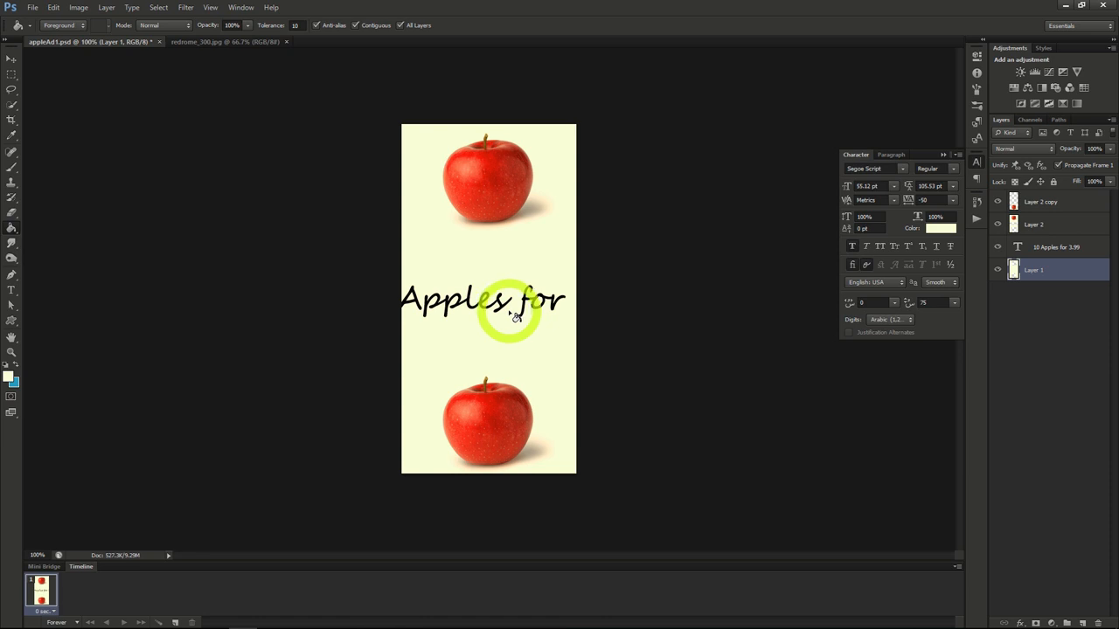
Step: Break the text into two lines, "10 Apples" and "for 3.99", and position it between the two apples
left_click(12, 290)
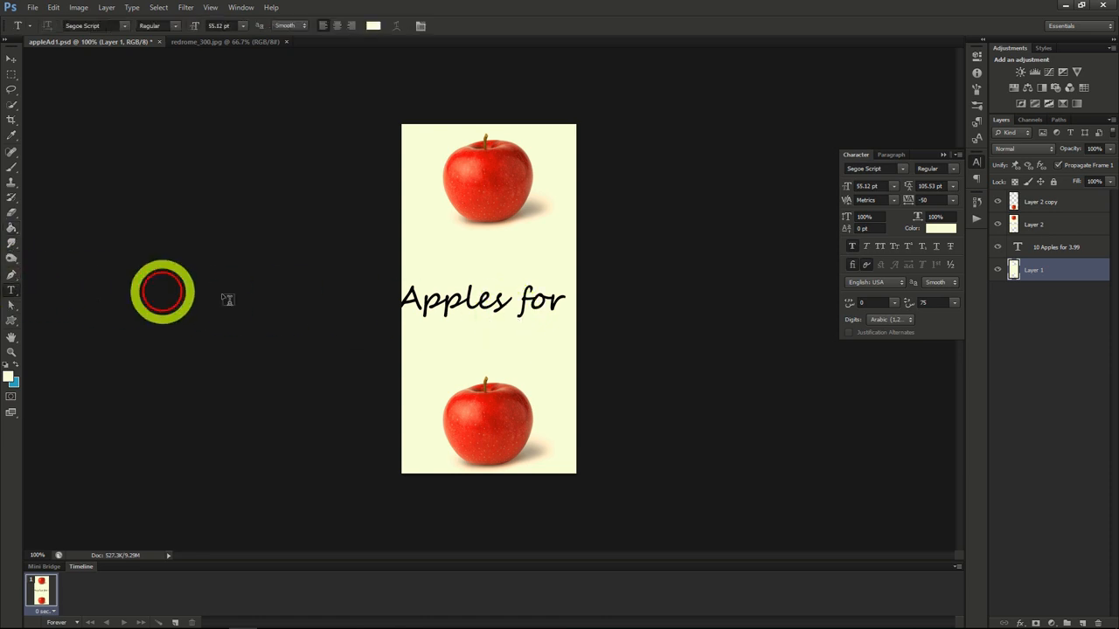
left_click(405, 304)
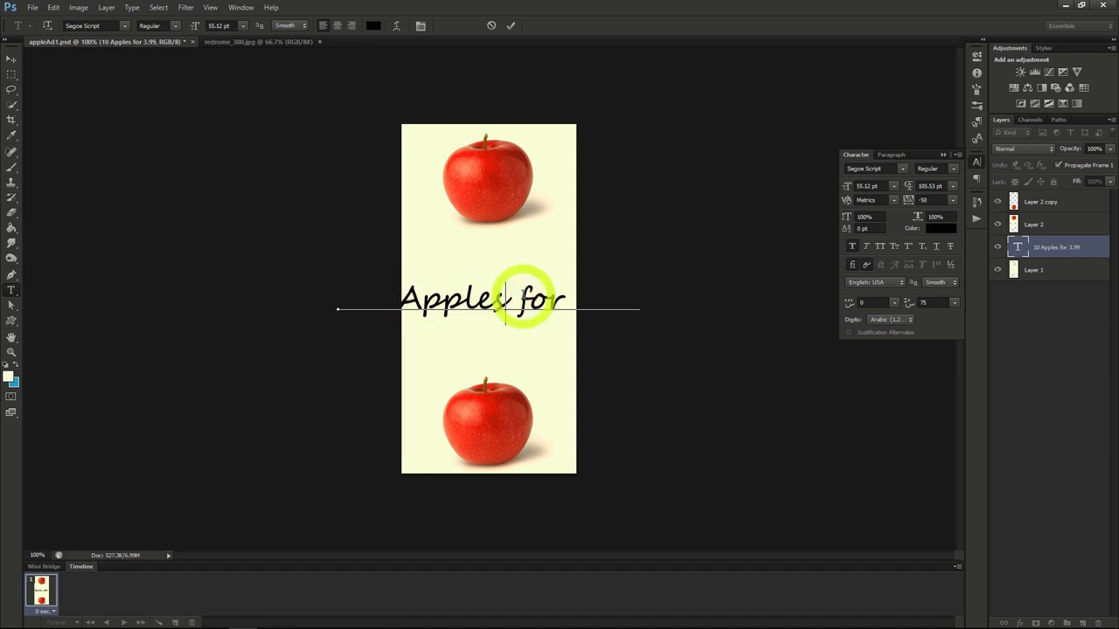
key("Return")
left_click_drag(499, 325, 636, 292)
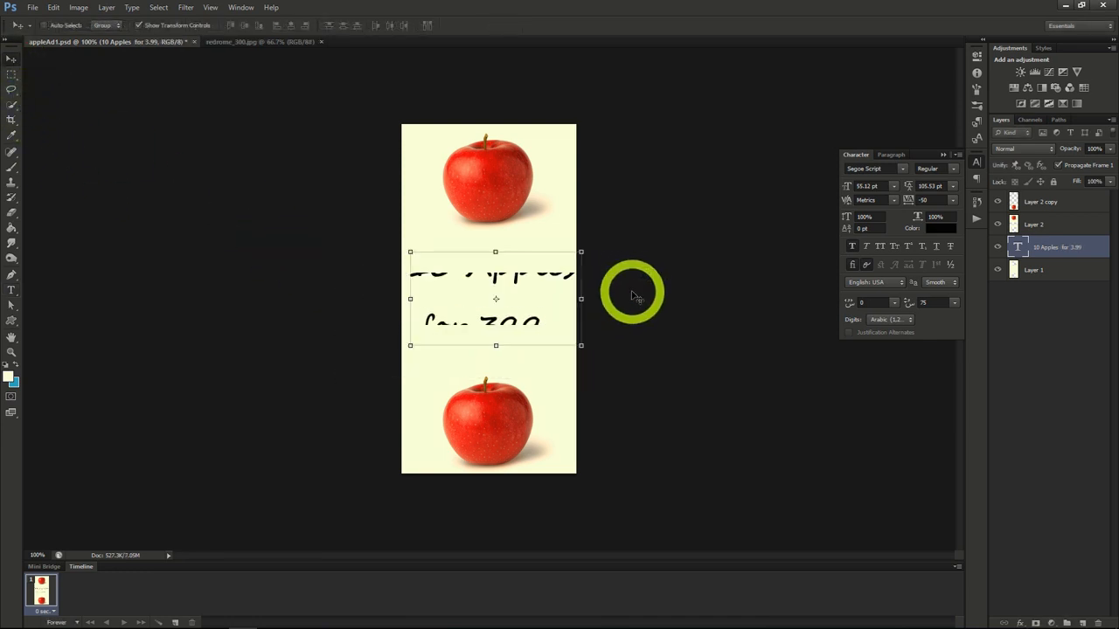
Step: Move the "10 Apples for 3.99" text layer above both apple layers and shift the text slightly left to fit within the canvas
left_click_drag(1052, 252, 1047, 201)
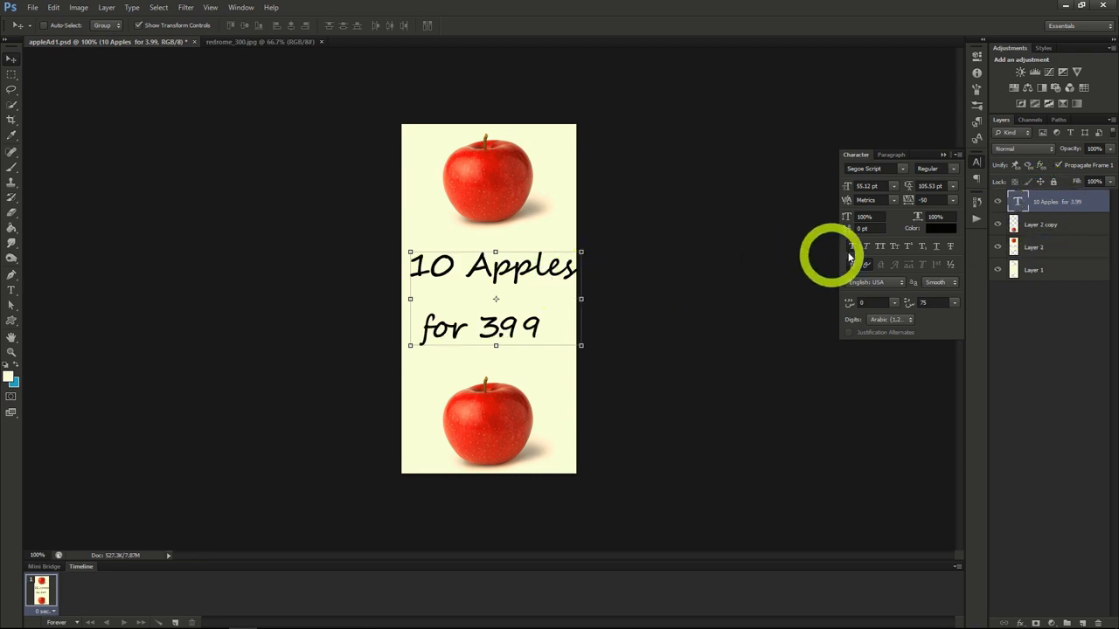
left_click_drag(533, 297, 529, 286)
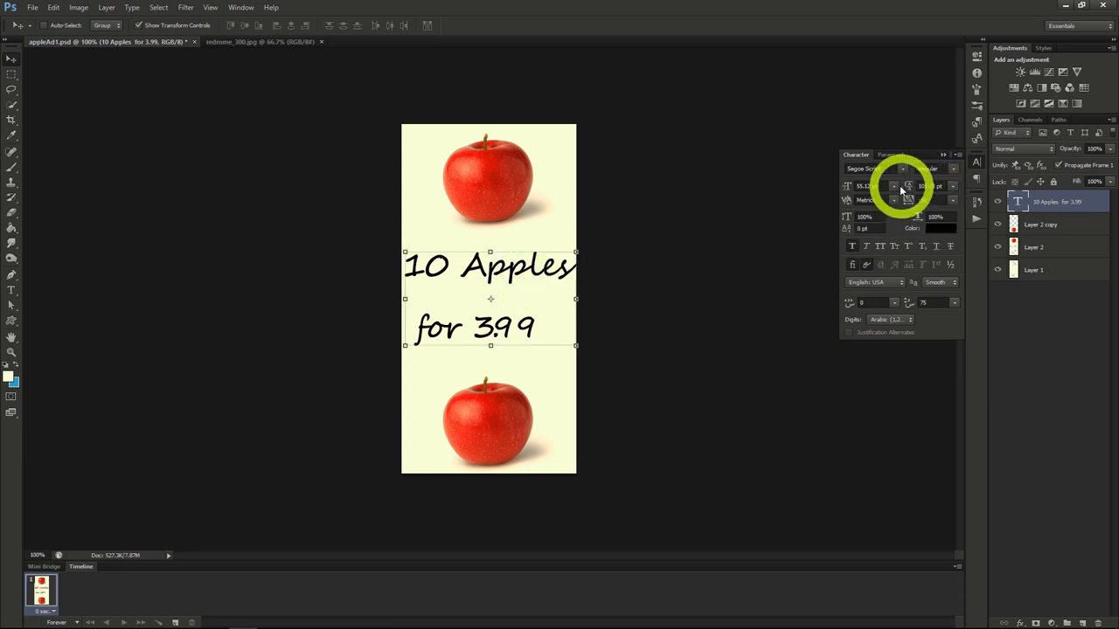
Step: Center-align the two-line text and reposition it in the middle of the canvas between the two apples
left_click(894, 158)
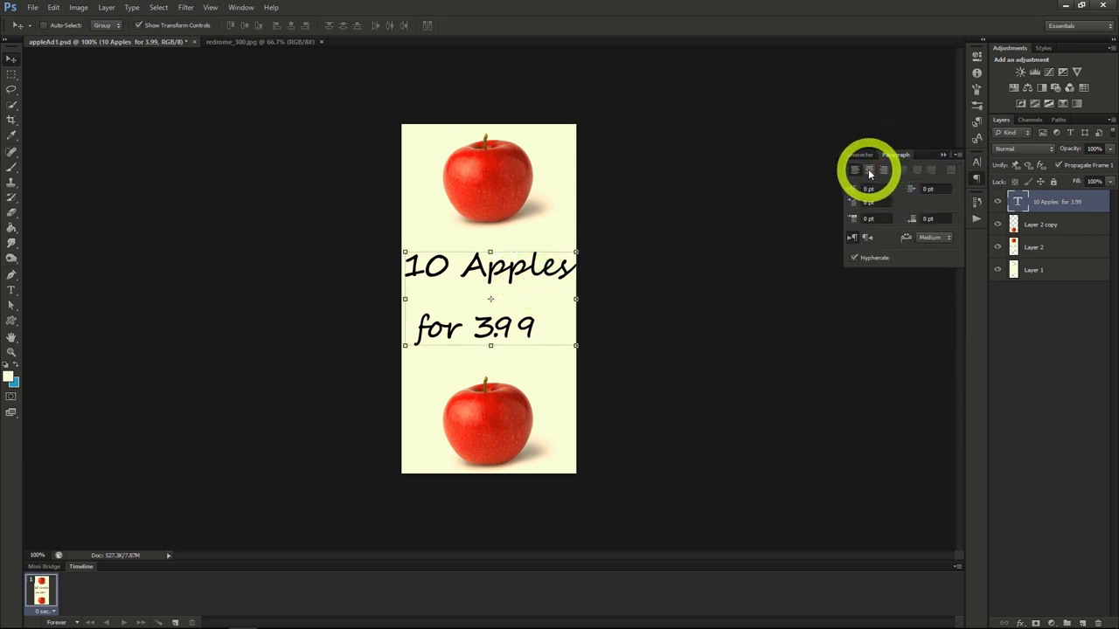
left_click(868, 169)
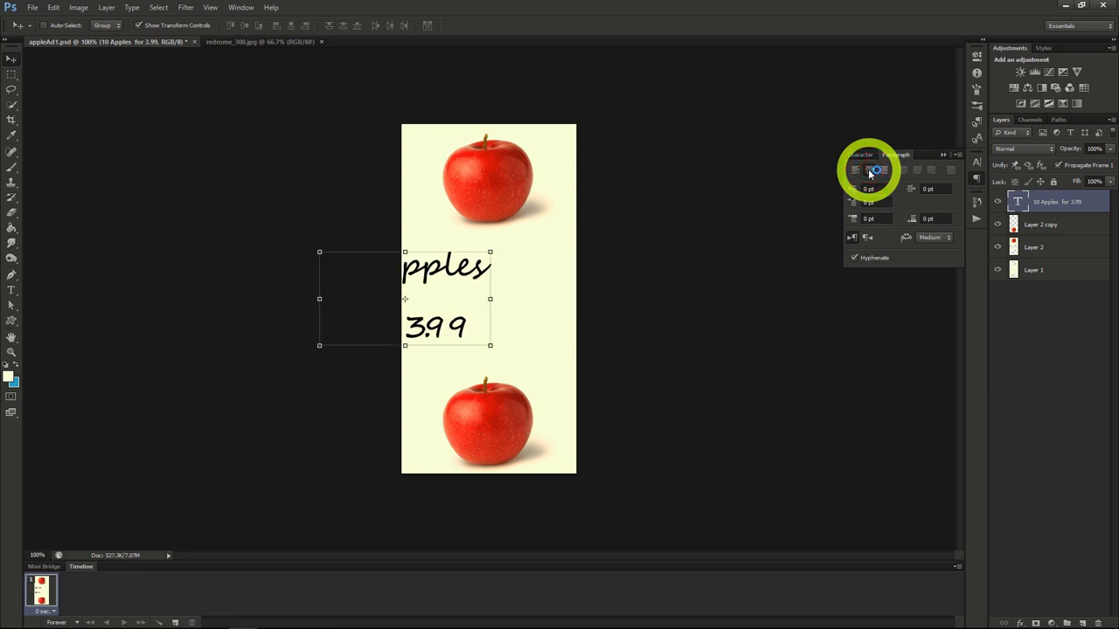
left_click_drag(549, 312, 626, 299)
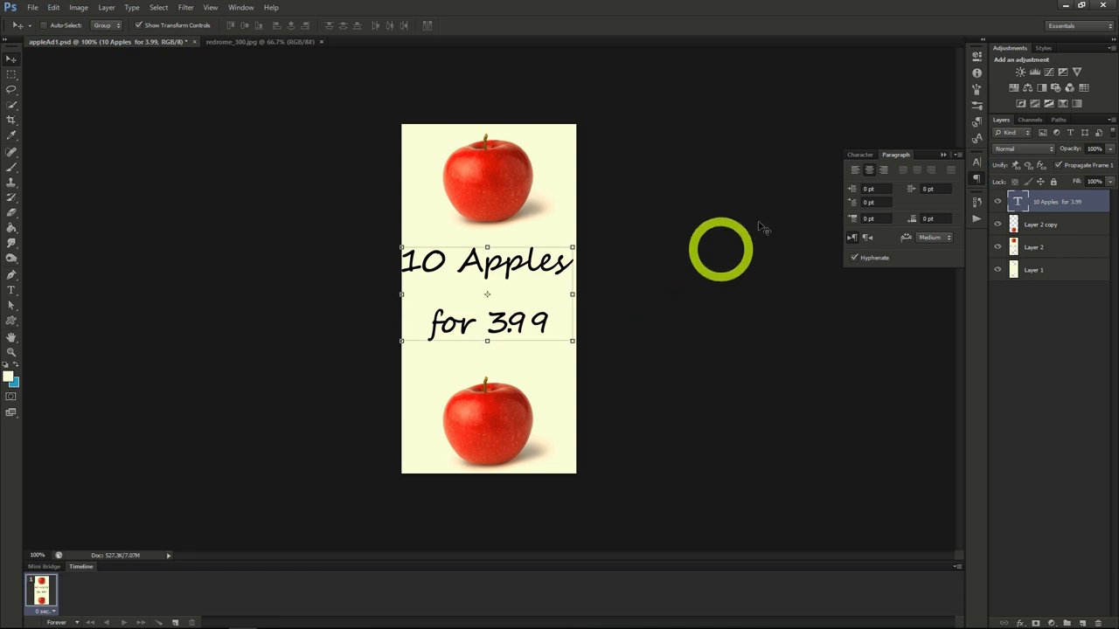
Step: Reduce the text's font size to 44.12 pt and its leading to 52.53 pt
left_click(862, 158)
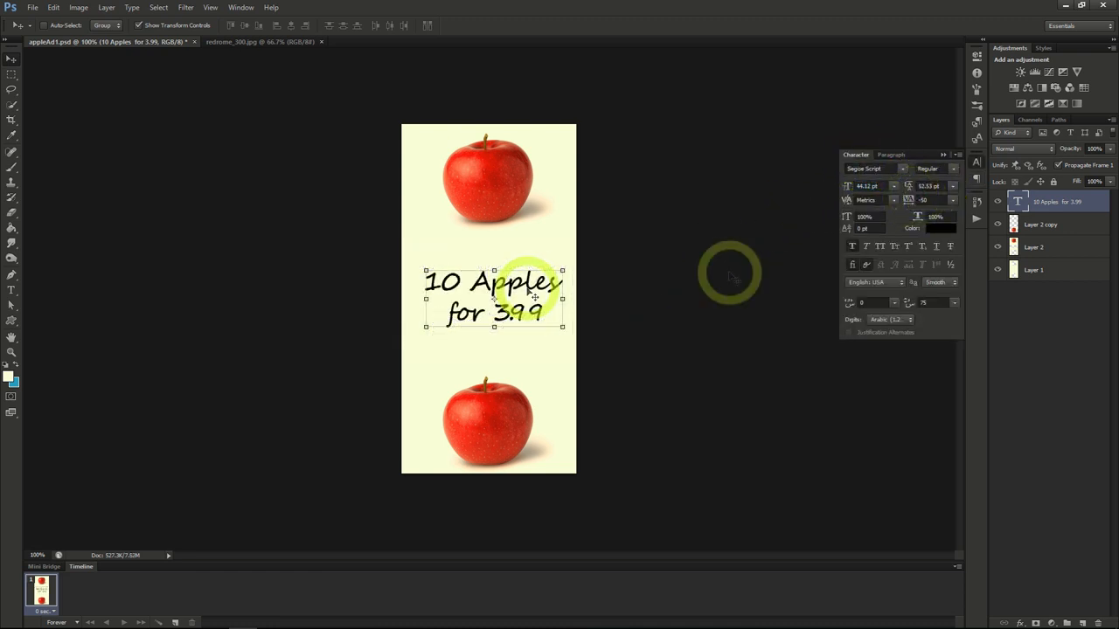